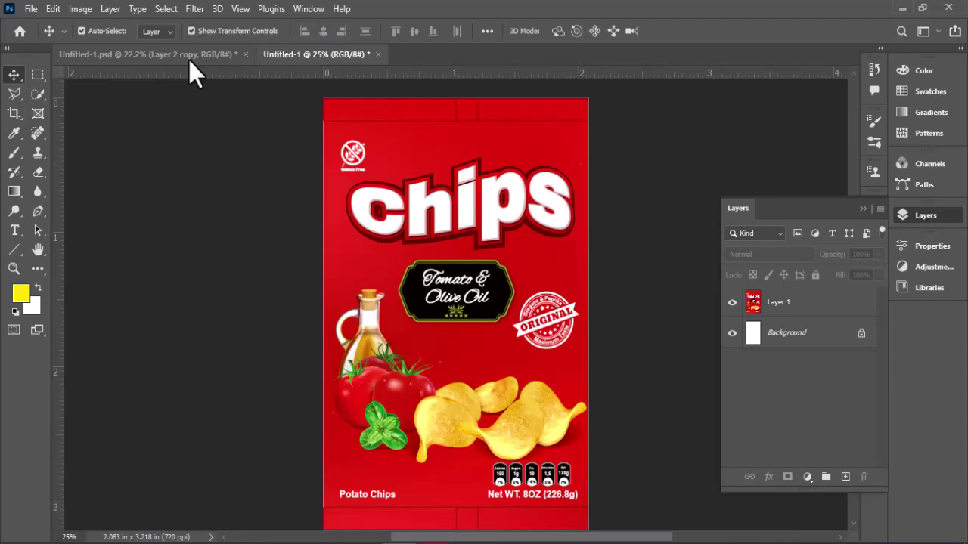
Drag the chips label layer from its design document onto the silver bag canvas
left_click(189, 60)
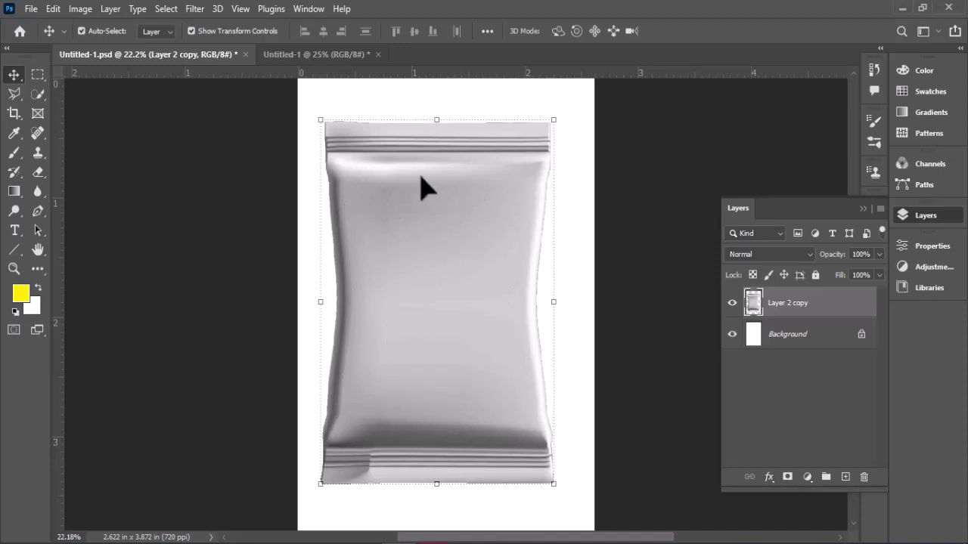
left_click(306, 53)
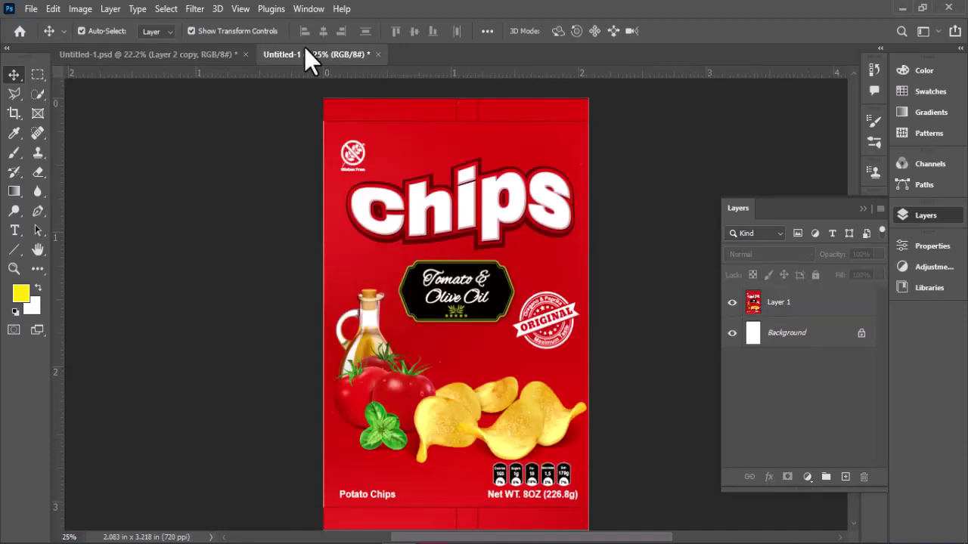
left_click(431, 145)
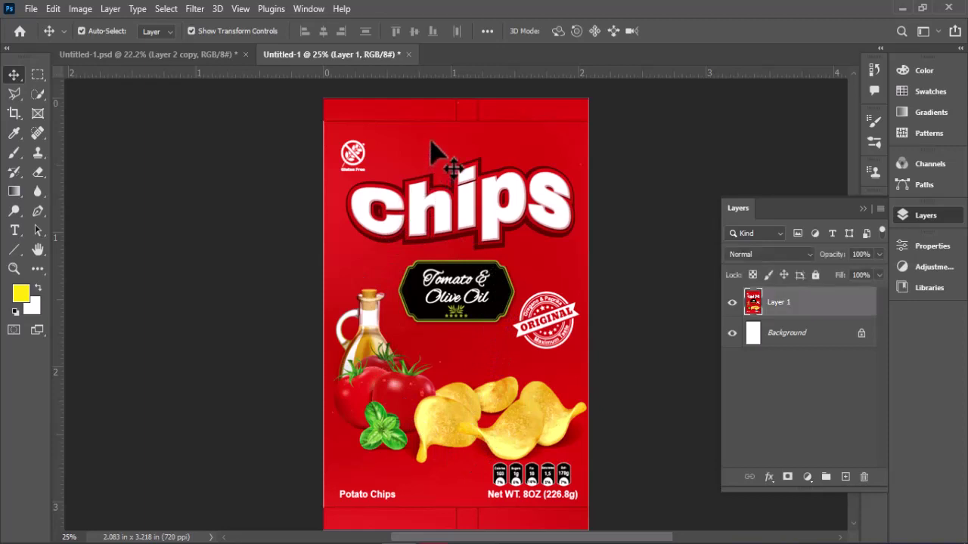
left_click_drag(432, 142, 370, 143)
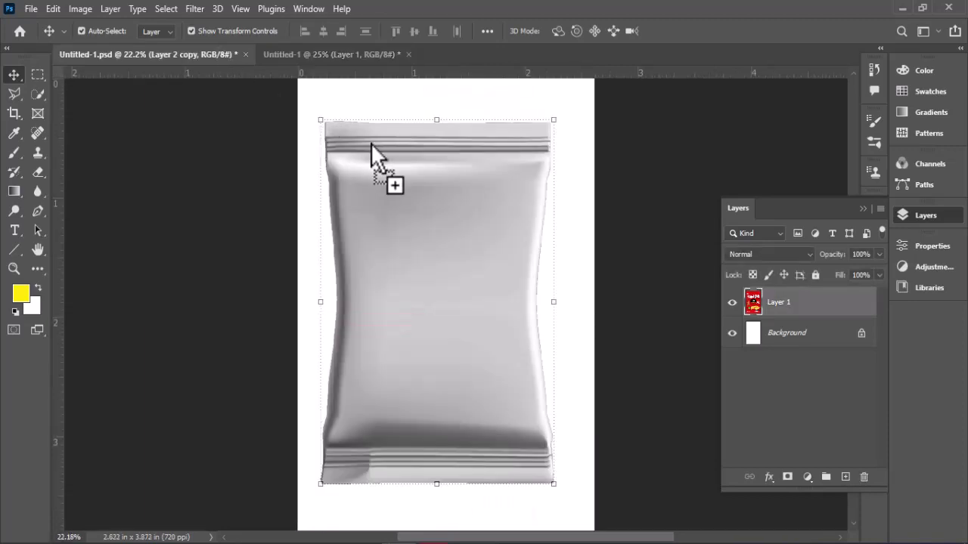
mouse_move(371, 143)
left_mouse_down()
mouse_move(453, 307)
mouse_move(454, 289)
left_mouse_up()
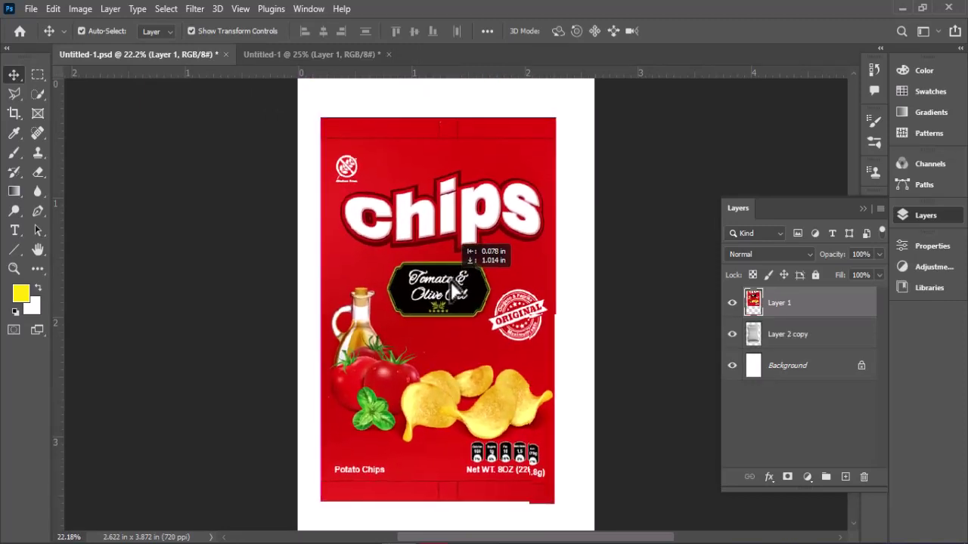
Try scaling the silver bag layer down slightly, then undo the resize
left_click(809, 337)
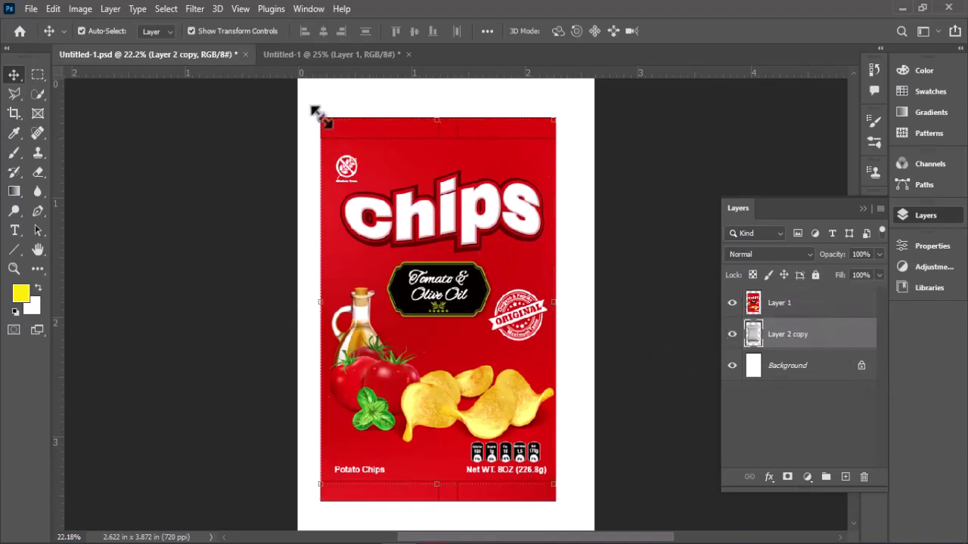
left_click_drag(320, 119, 332, 140)
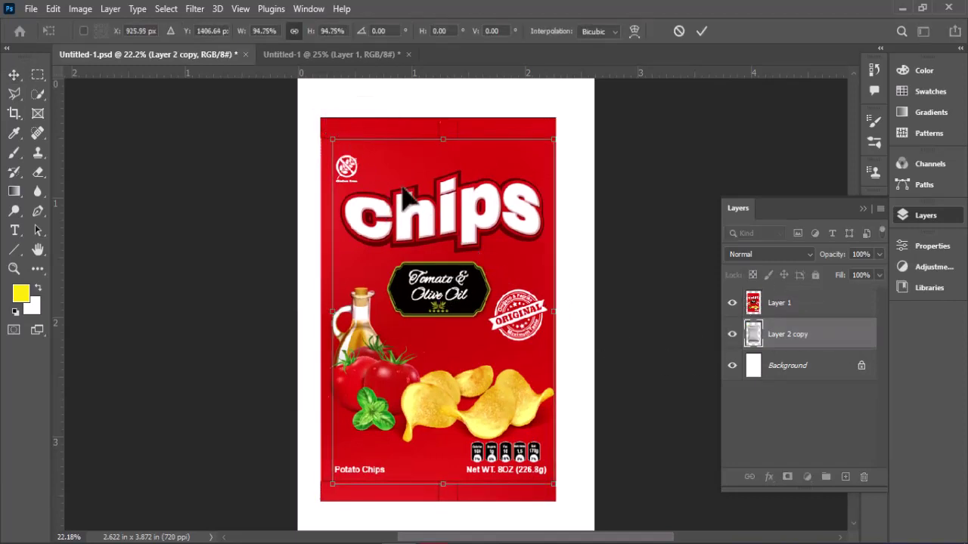
left_click(703, 31)
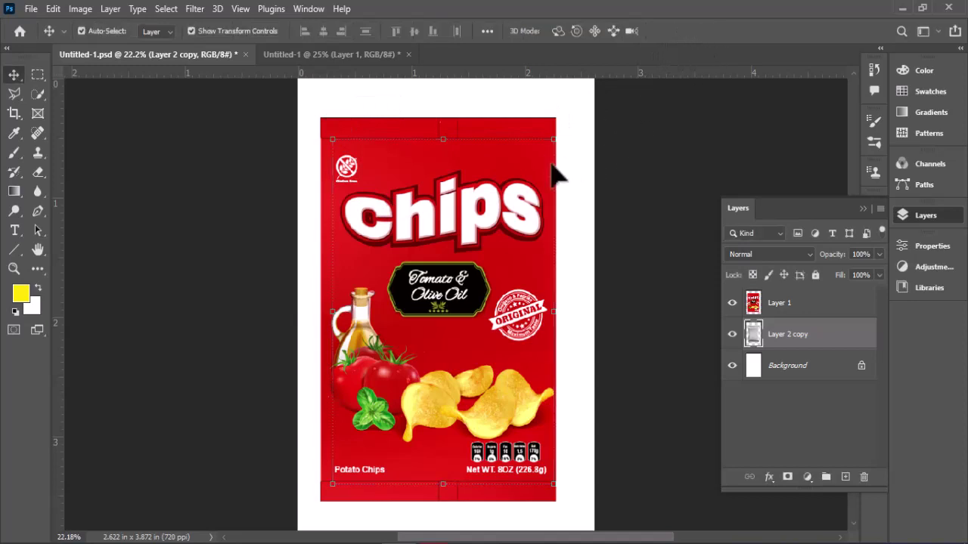
key("ctrl+z")
Lower the chips label layer's opacity and nudge it left with Shift+Left
left_click(803, 305)
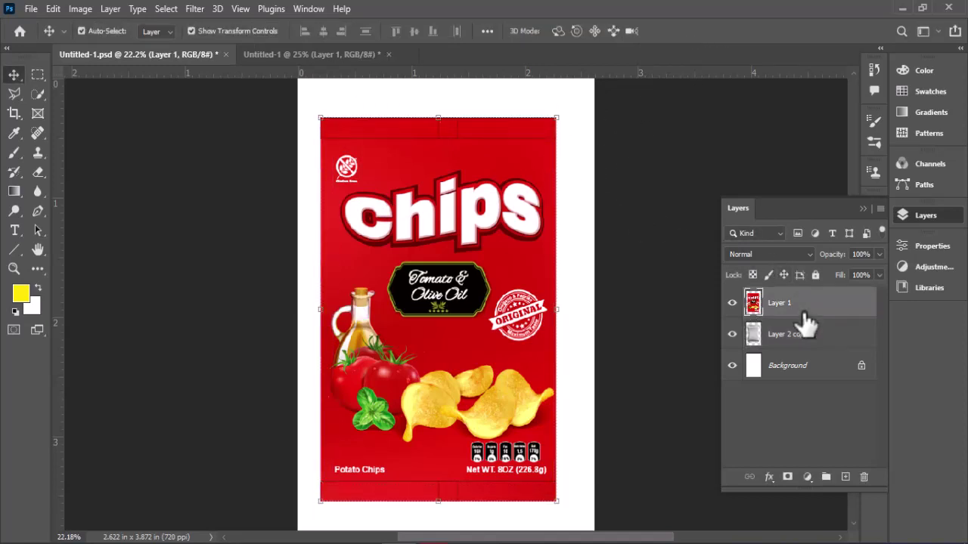
left_click(882, 255)
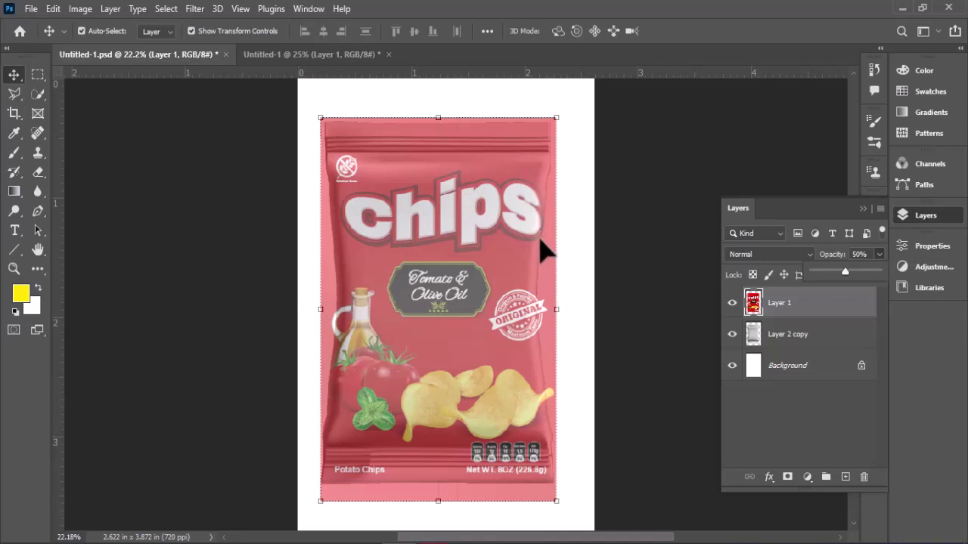
key("Down")
key("Down")
key("Return")
key("shift+Left")
key("shift+Left")
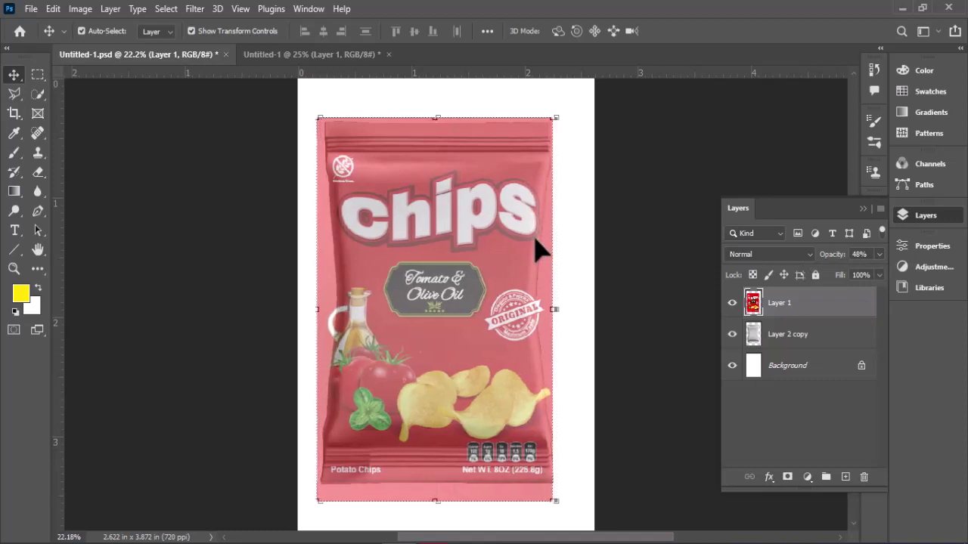
key("shift+Left")
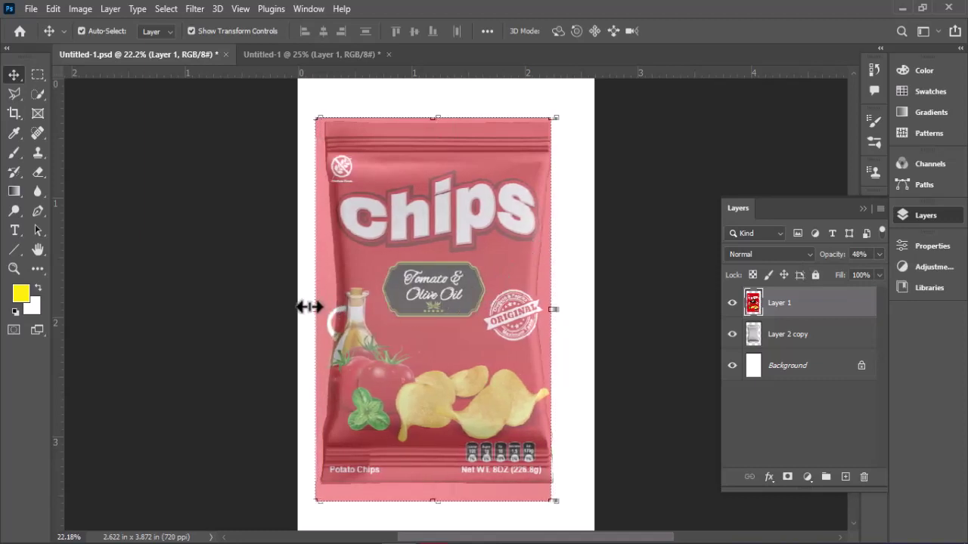
Fit the label's sides, bottom and top to the bag outline, then restore 100% opacity
left_click_drag(309, 306, 325, 307)
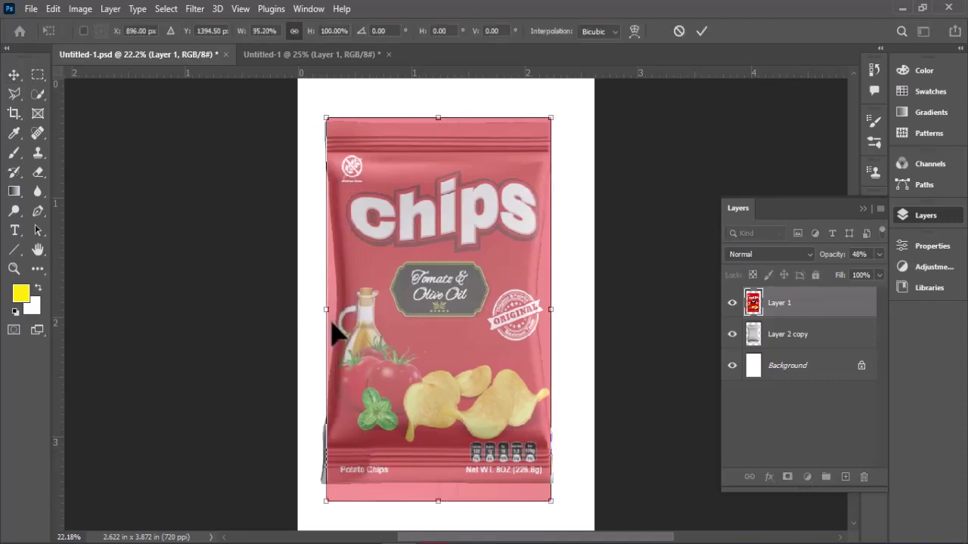
left_click_drag(328, 309, 321, 309)
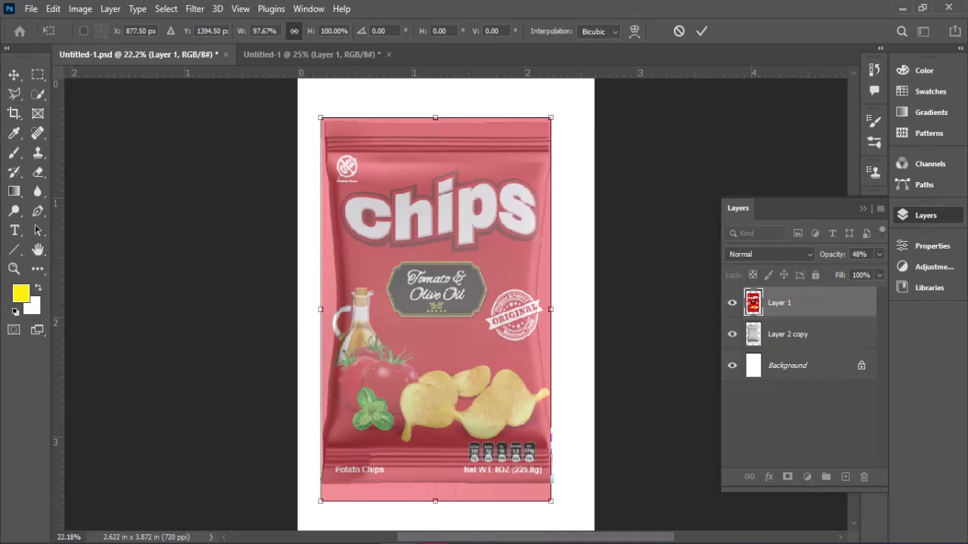
left_click_drag(439, 501, 439, 484)
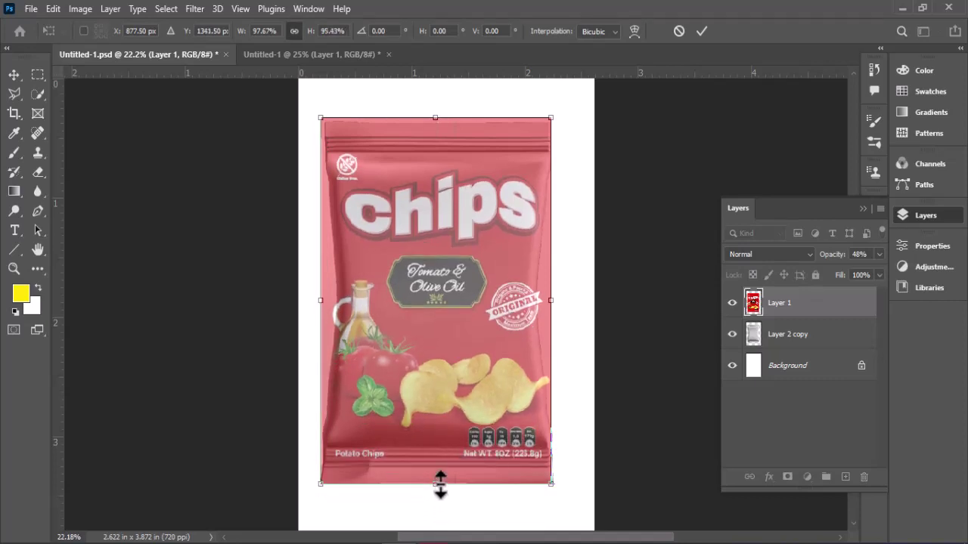
left_click_drag(443, 116, 440, 124)
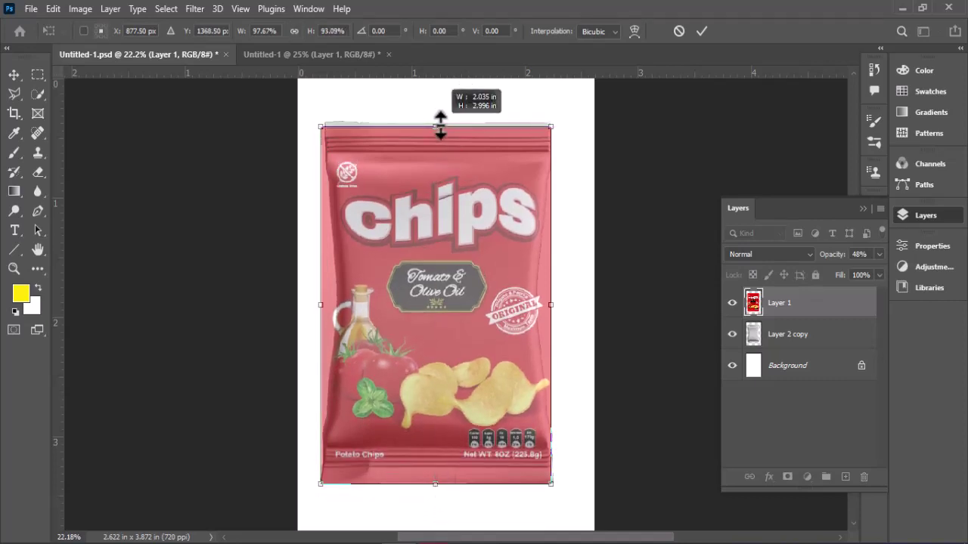
key("Return")
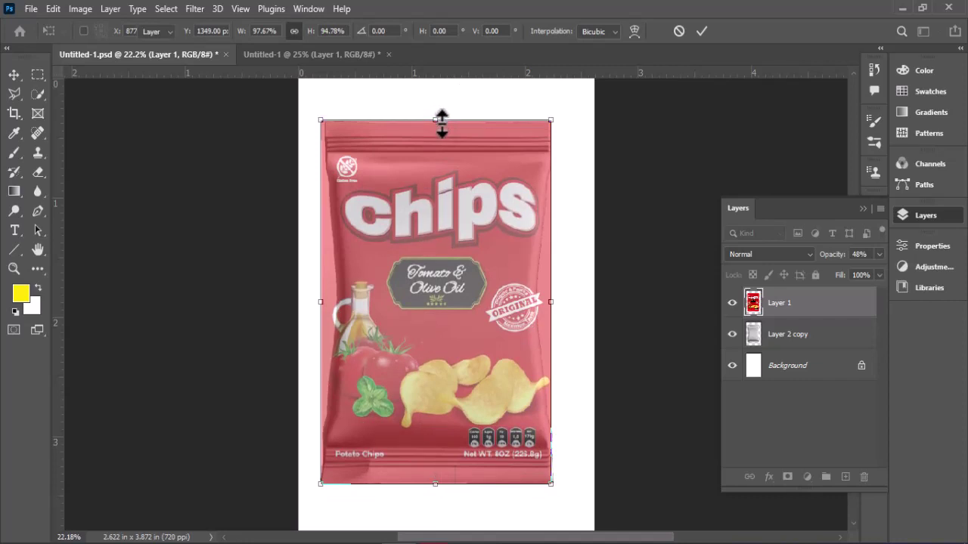
left_click(879, 254)
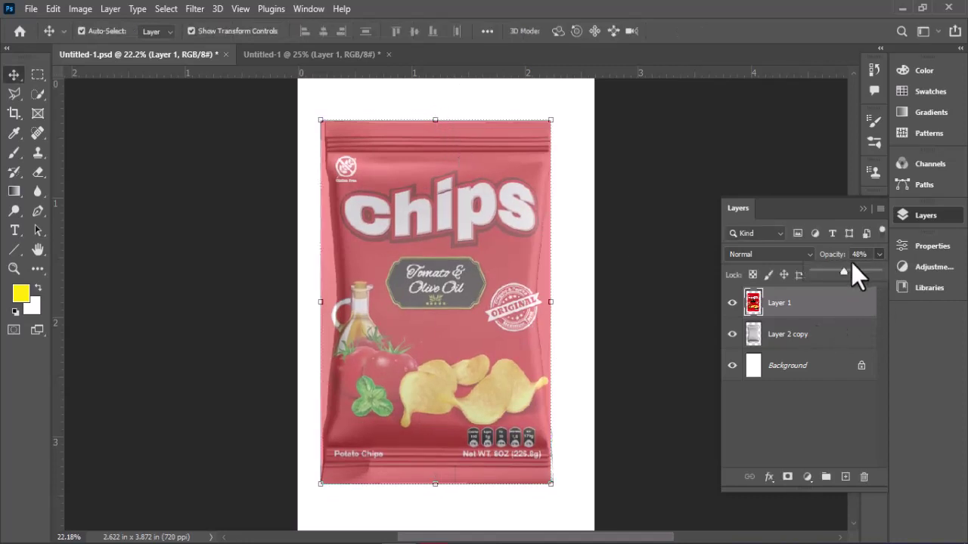
left_click_drag(843, 271, 911, 269)
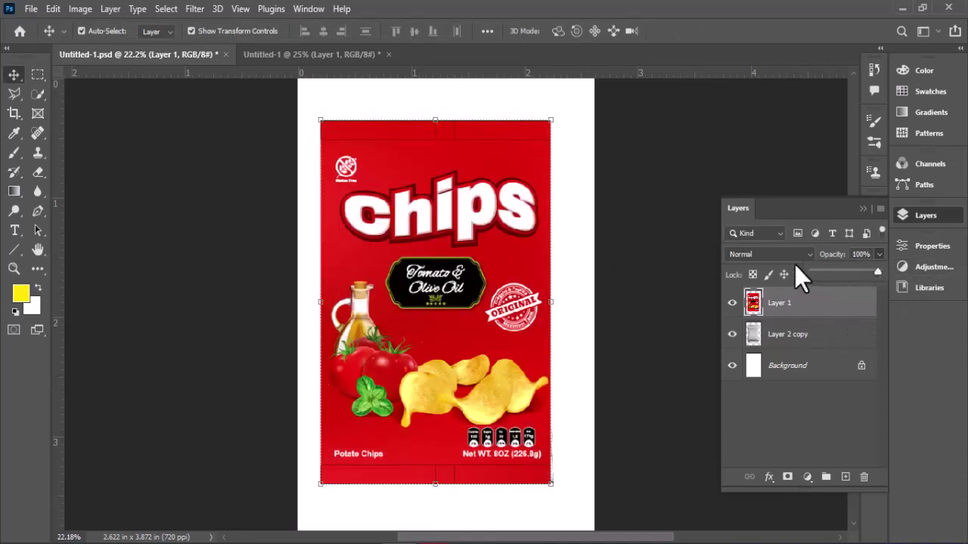
Set the chips label layer's blend mode to Color Burn and deselect to preview it
left_click(807, 256)
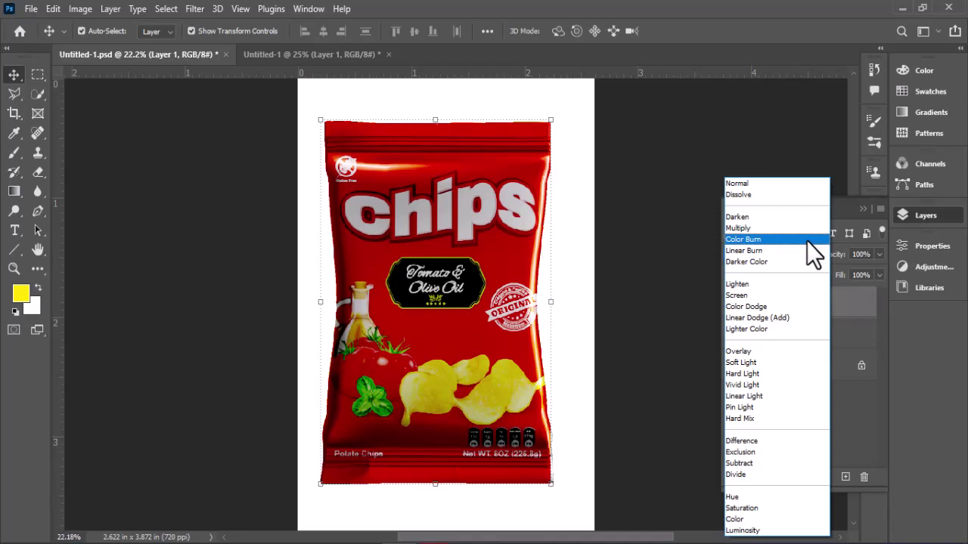
left_click(807, 241)
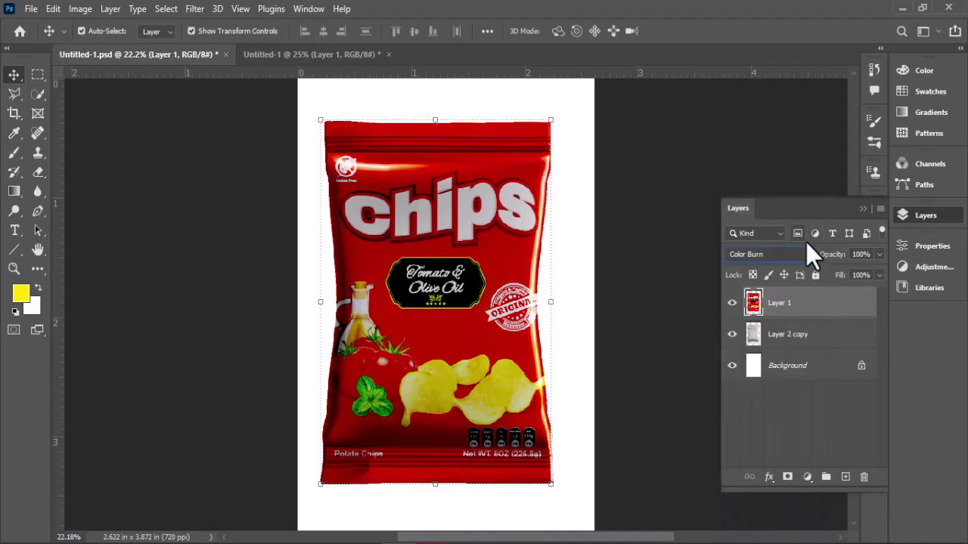
left_click(580, 243)
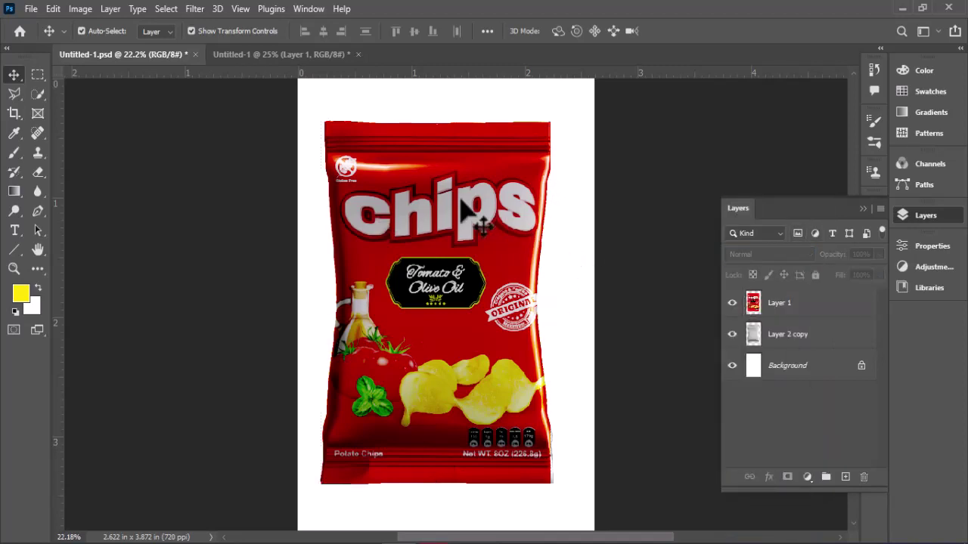
Duplicate Layer 2 copy as Layer 2 copy 2 and move it above Layer 1
left_click(827, 337)
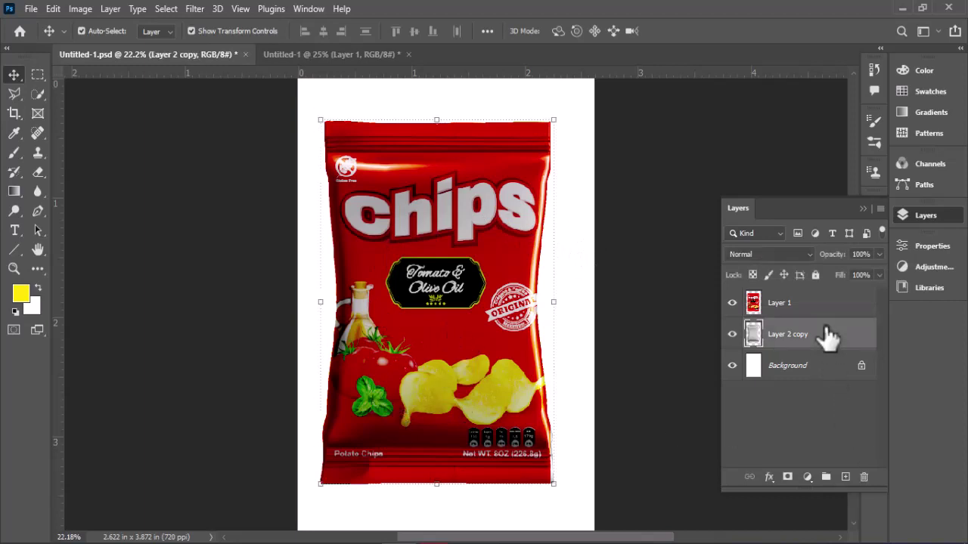
right_click(827, 335)
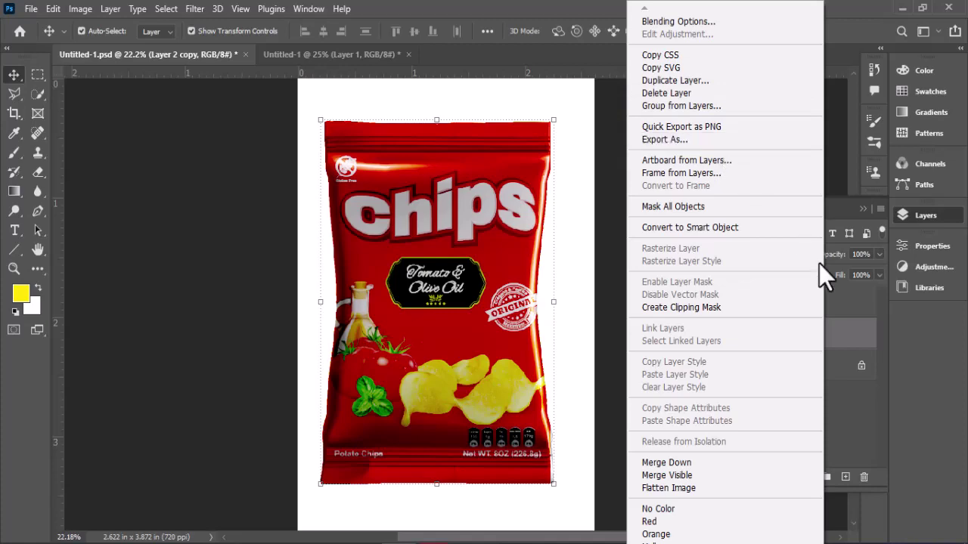
left_click(849, 216)
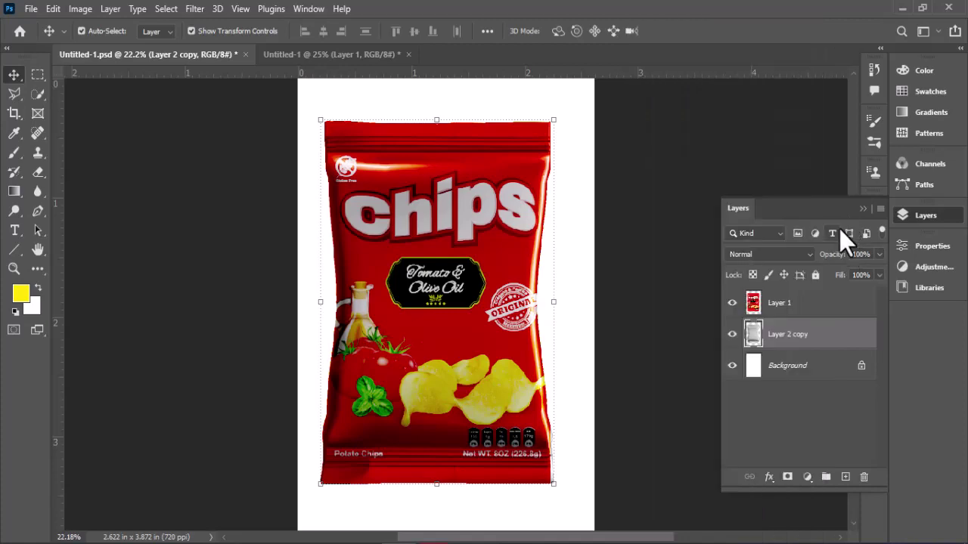
right_click(821, 350)
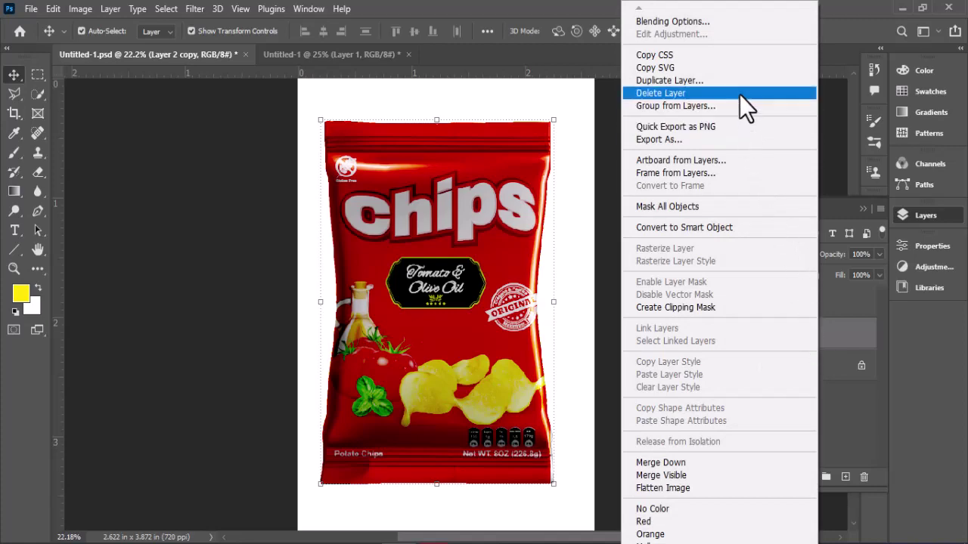
left_click(740, 82)
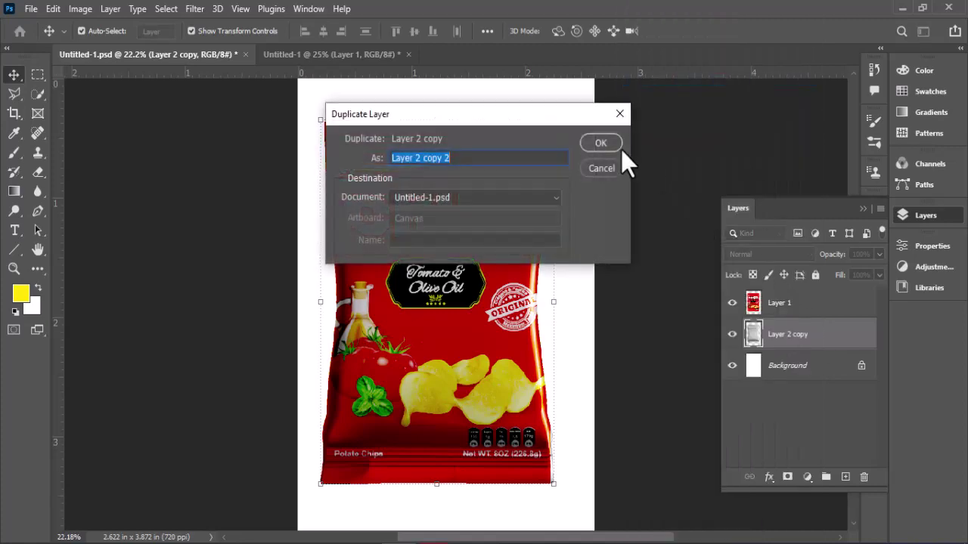
left_click(618, 148)
left_click_drag(823, 358, 820, 298)
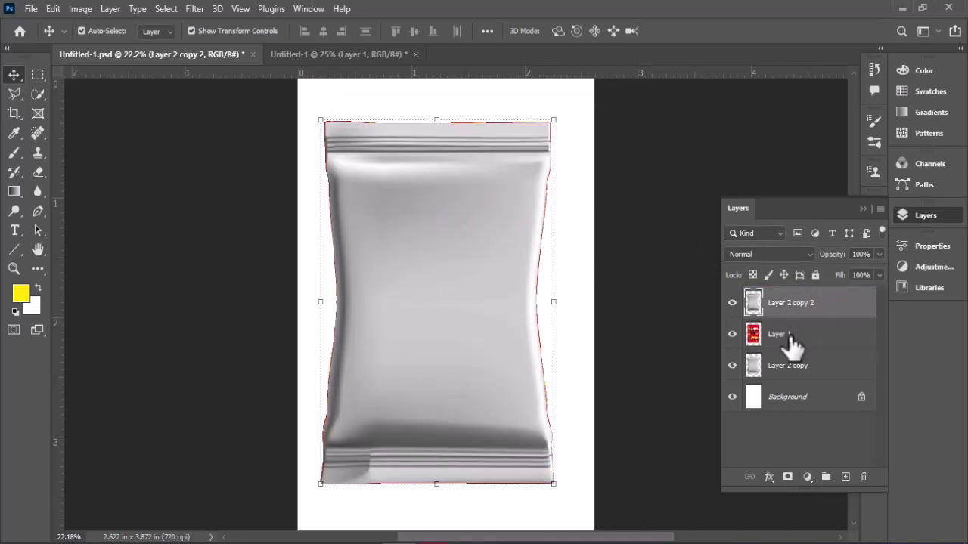
Try Darker Color, then cycle through other blend modes on the top bag copy
left_click(808, 255)
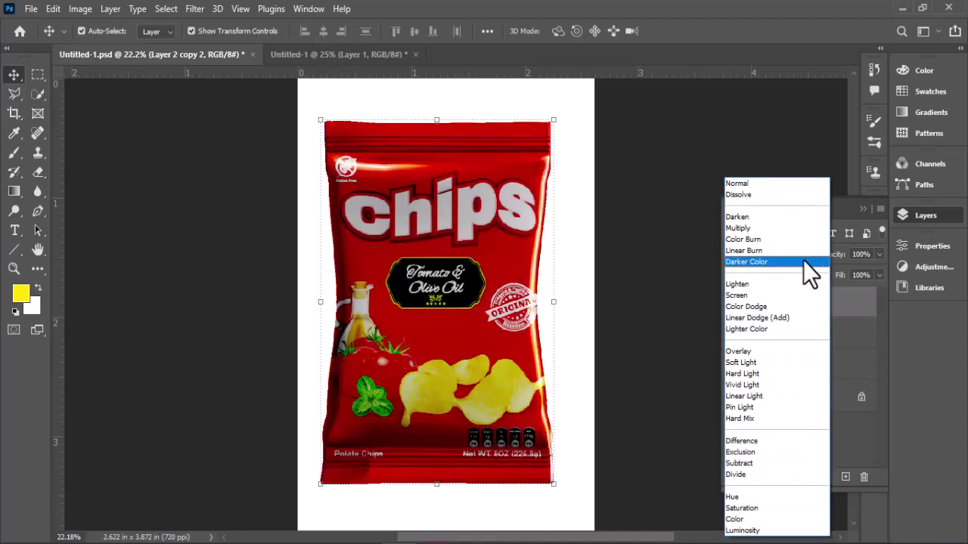
left_click(802, 261)
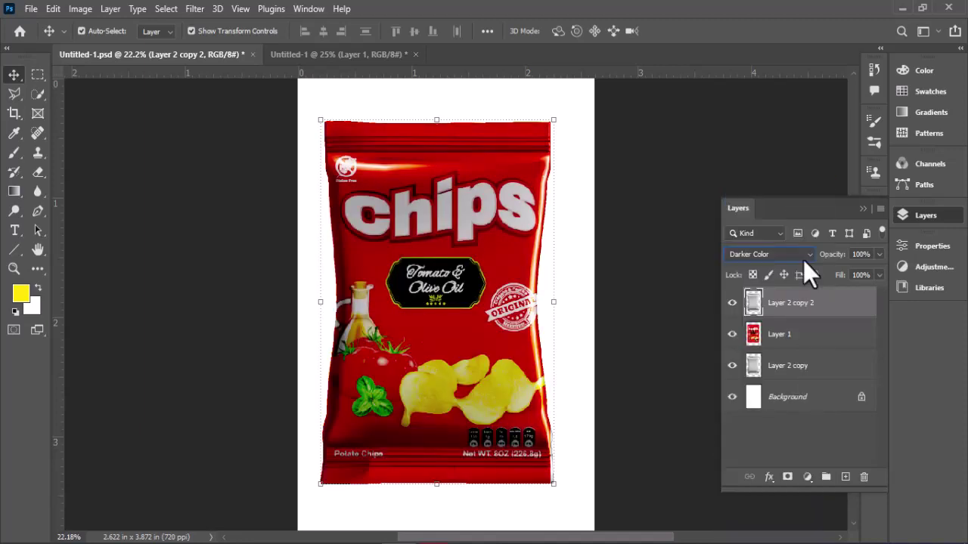
scroll(803, 260, "down", 1)
scroll(803, 261, "down", 1)
scroll(803, 260, "down", 2)
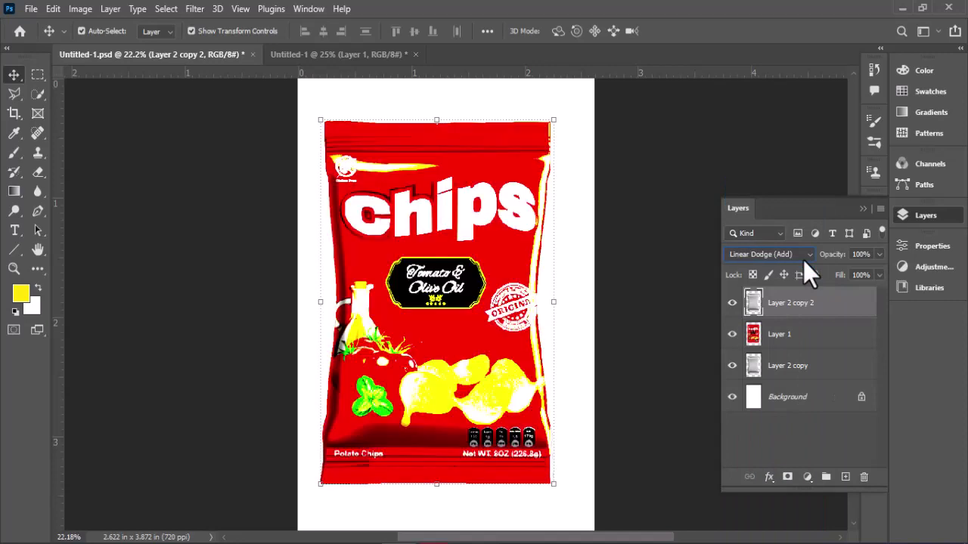
scroll(803, 260, "up", 1)
scroll(803, 260, "down", 1)
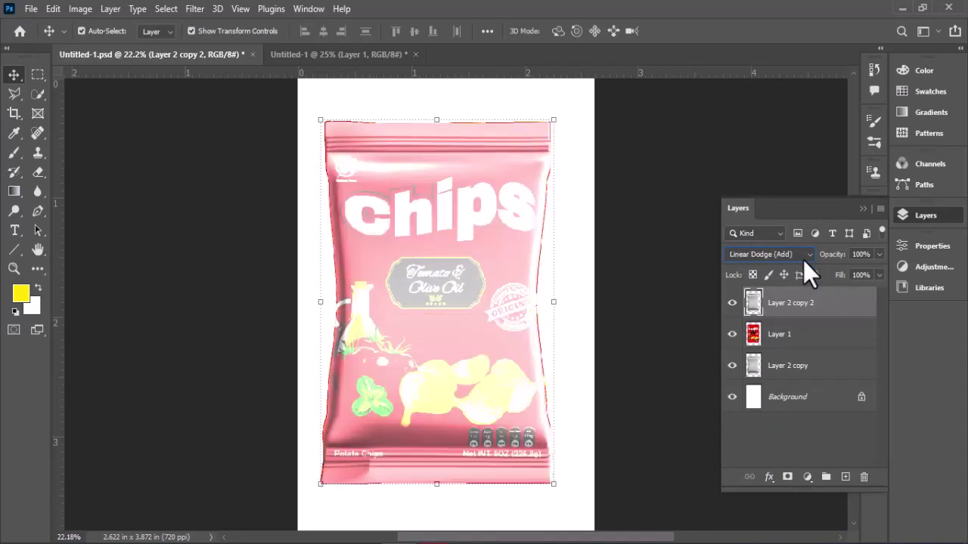
scroll(803, 260, "down", 1)
scroll(803, 260, "down", 1)
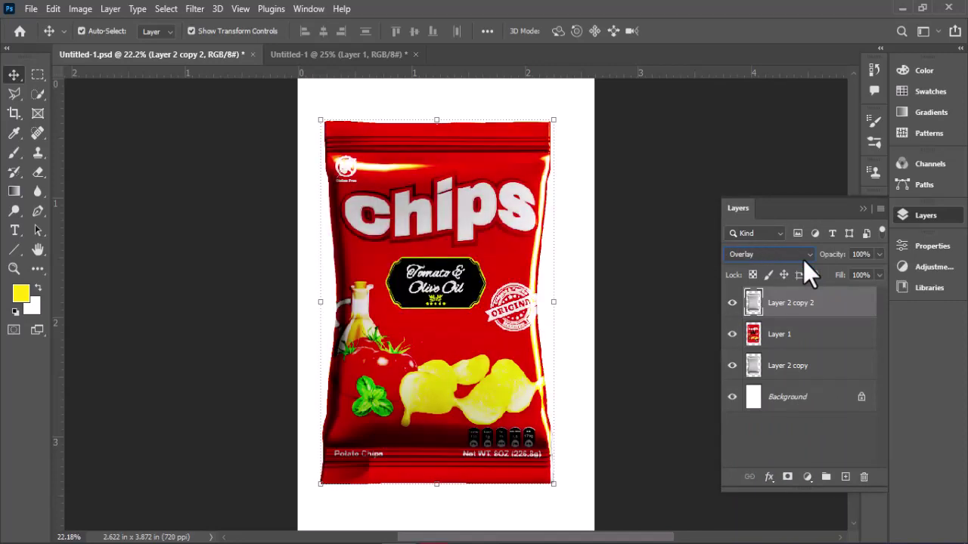
scroll(802, 260, "down", 2)
scroll(803, 260, "down", 2)
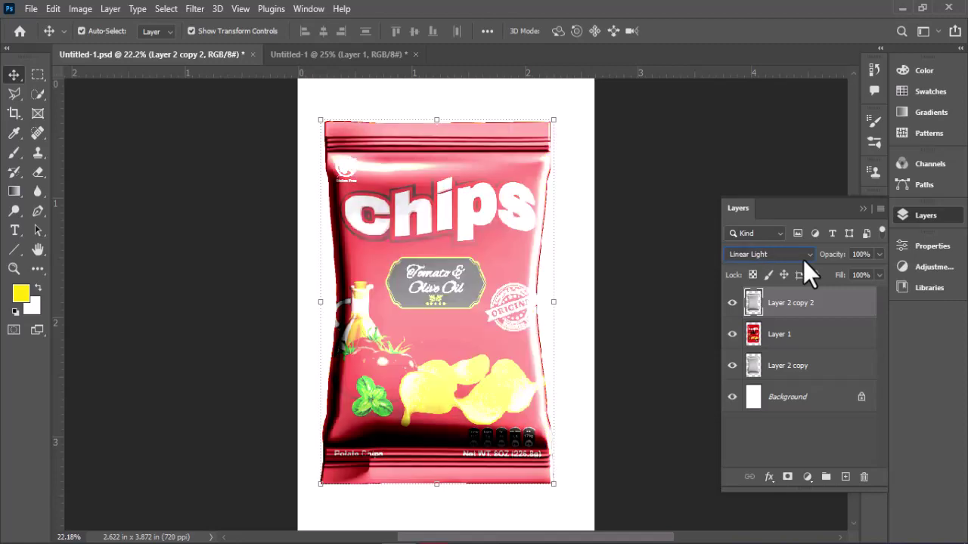
scroll(803, 260, "up", 1)
scroll(803, 260, "up", 1)
scroll(803, 260, "up", 1)
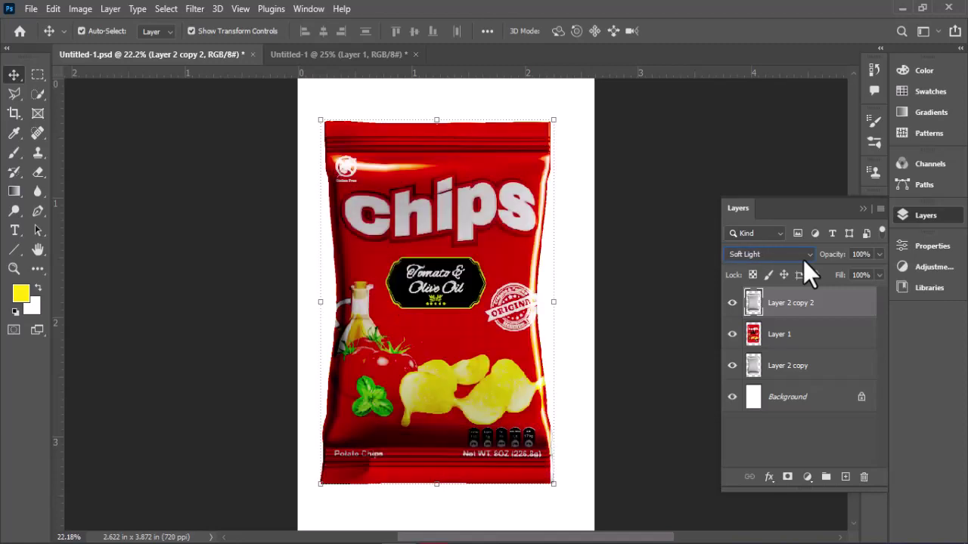
scroll(803, 260, "up", 1)
Settle the top bag copy on Divide blending and zoom in on the chips bag
scroll(803, 260, "down", 1)
scroll(803, 260, "down", 1)
scroll(803, 260, "down", 3)
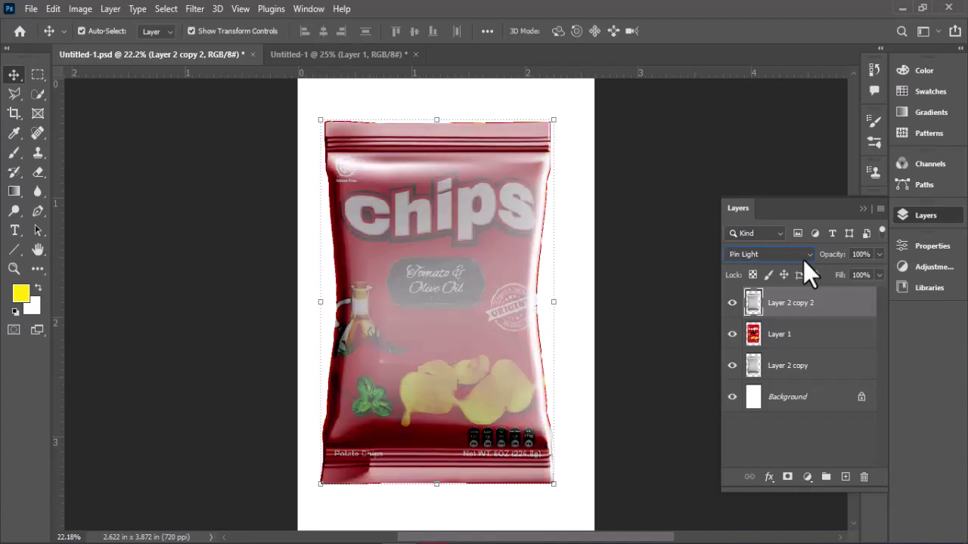
scroll(803, 260, "down", 2)
scroll(803, 260, "down", 1)
scroll(803, 260, "down", 2)
scroll(803, 260, "down", 1)
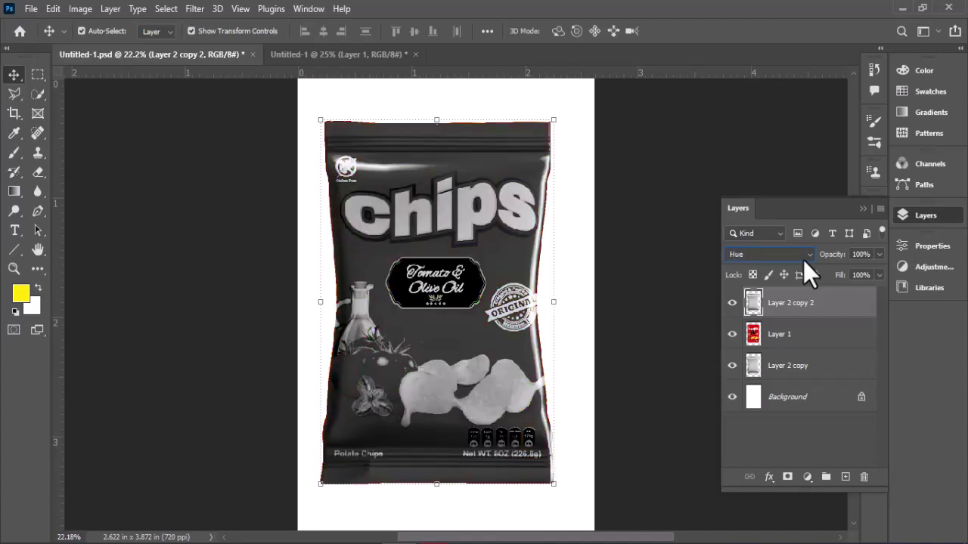
scroll(802, 260, "up", 1)
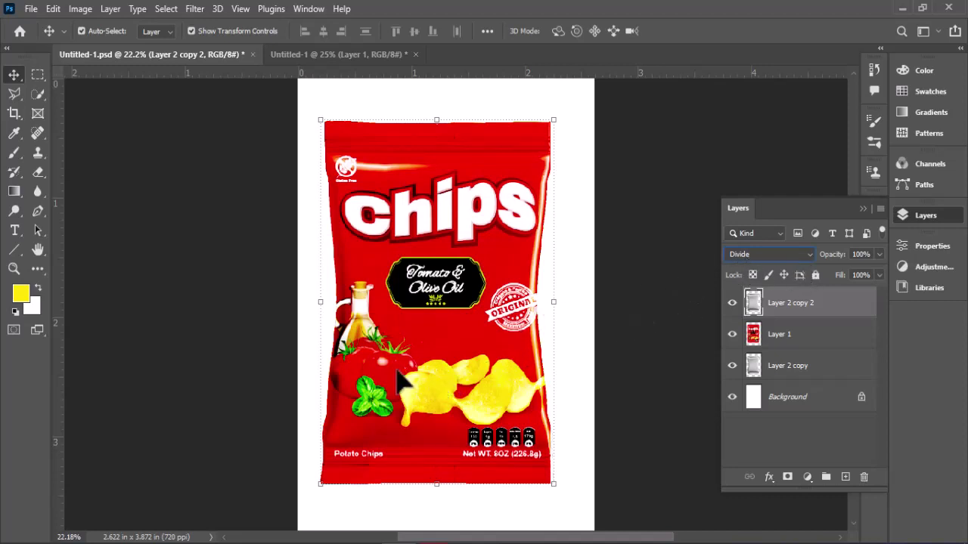
left_click(14, 269)
left_click(410, 290)
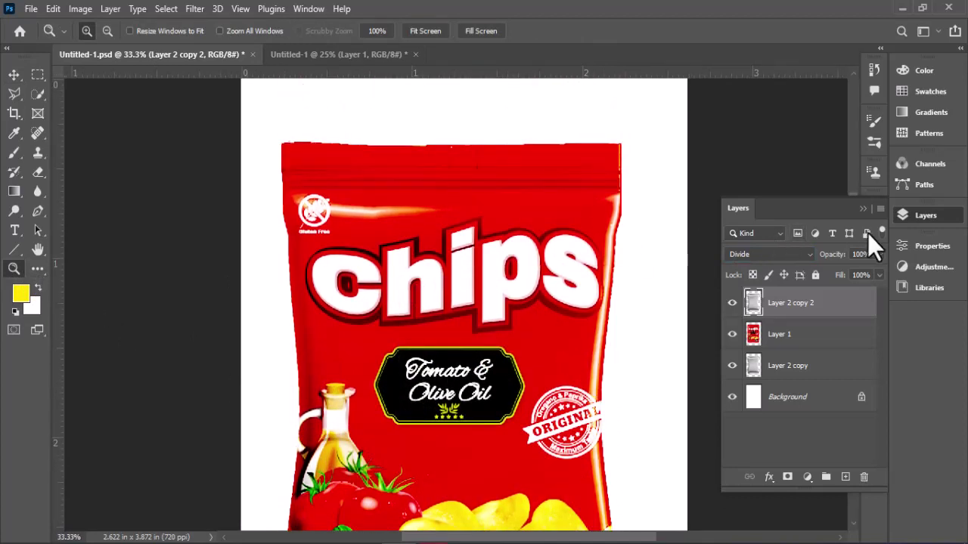
Set the top silver bag copy's opacity to 79%
left_click(879, 255)
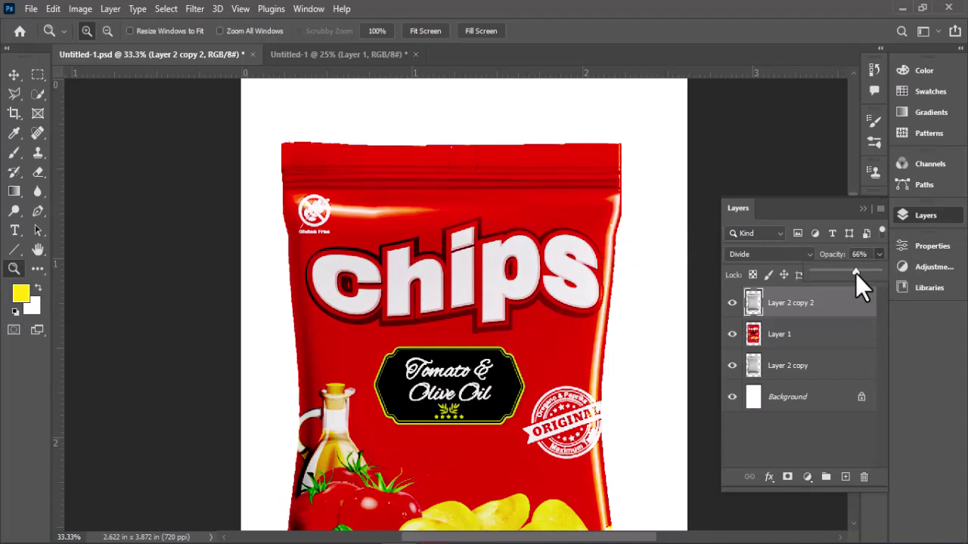
left_click_drag(855, 274, 863, 273)
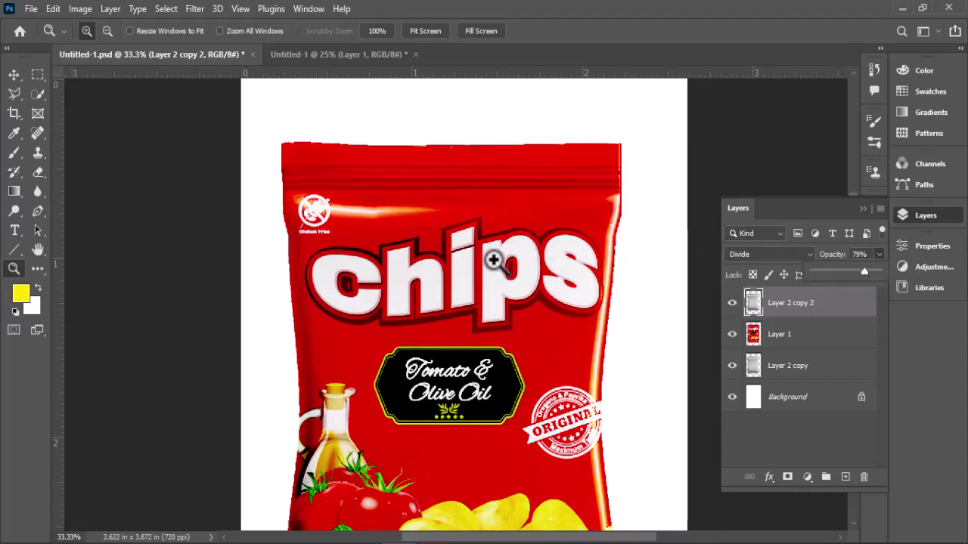
scroll(493, 260, "down", 2)
scroll(493, 260, "down", 1)
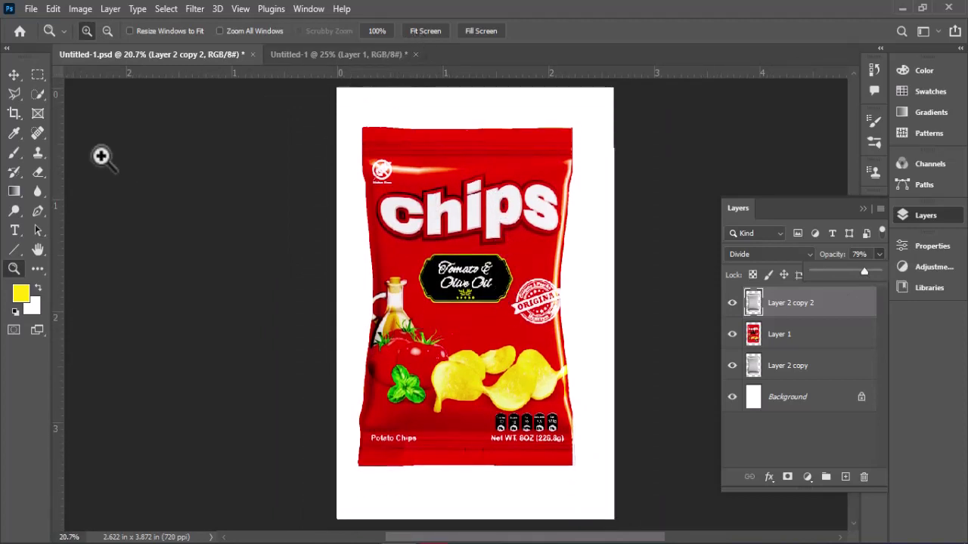
left_click(16, 76)
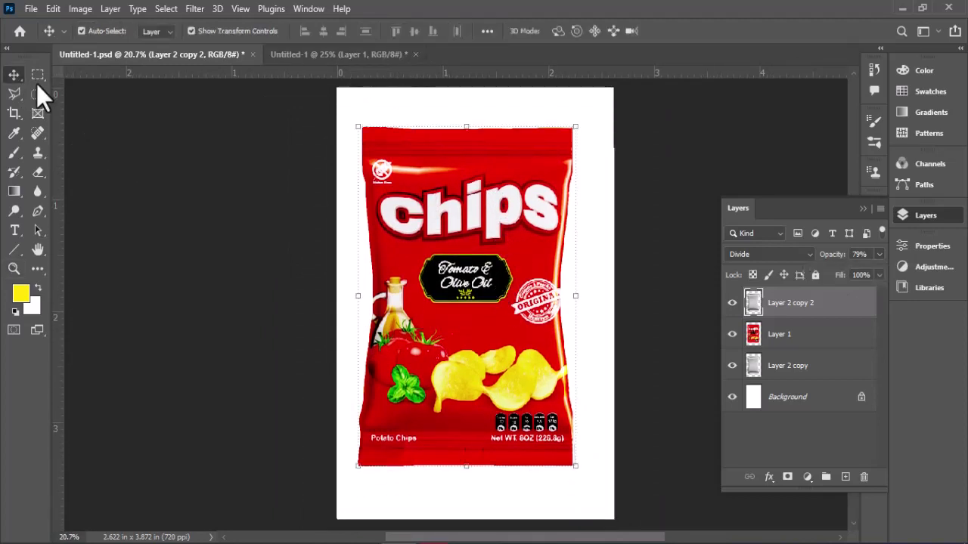
left_click(337, 254)
scroll(439, 303, "up", 1)
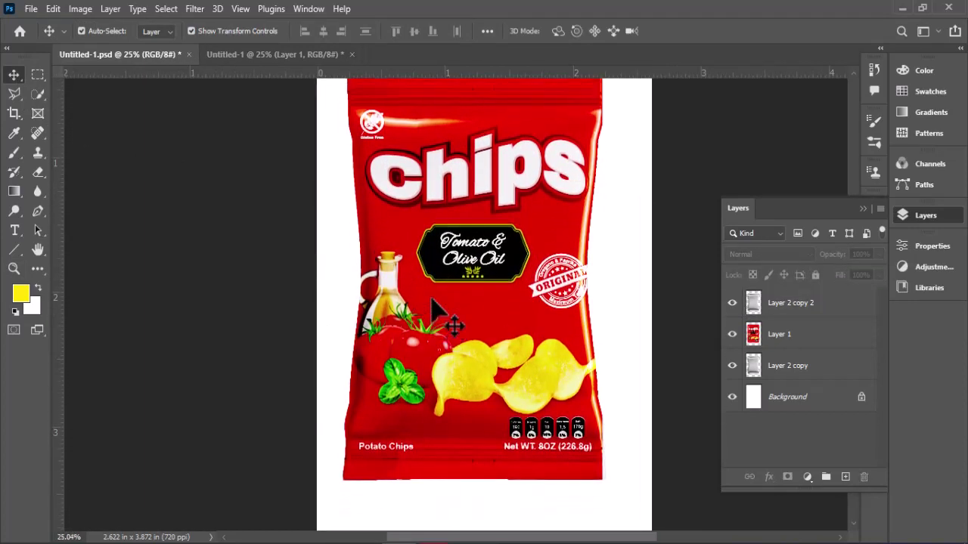
scroll(417, 131, "up", 1)
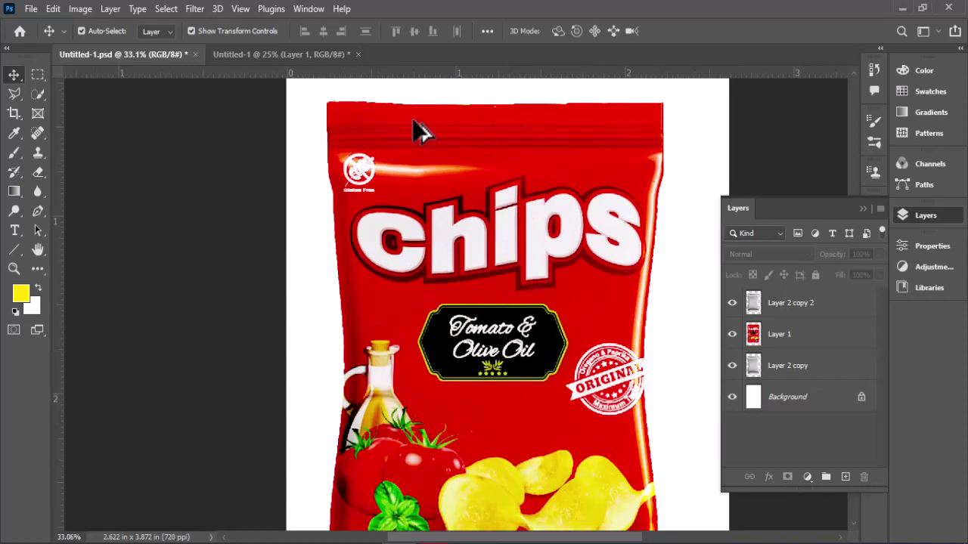
scroll(417, 131, "down", 1)
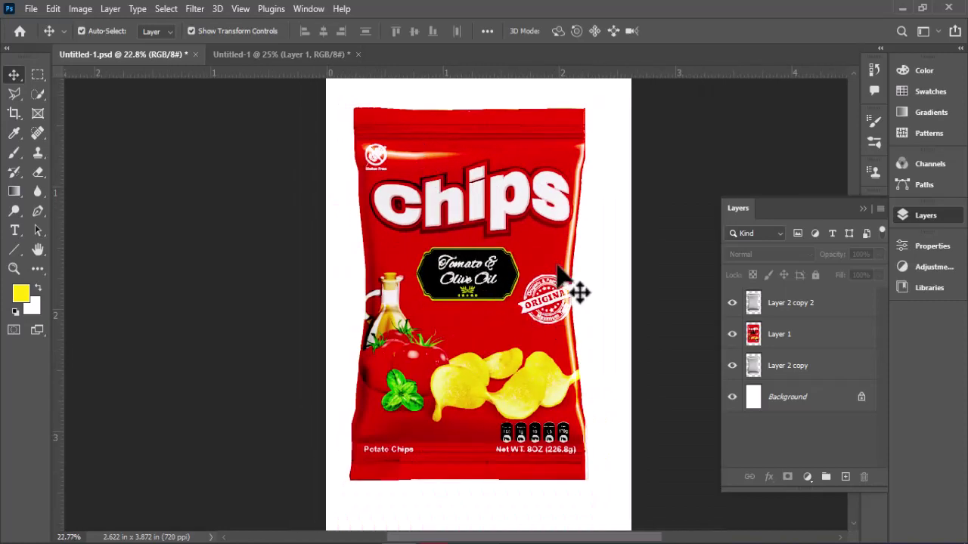